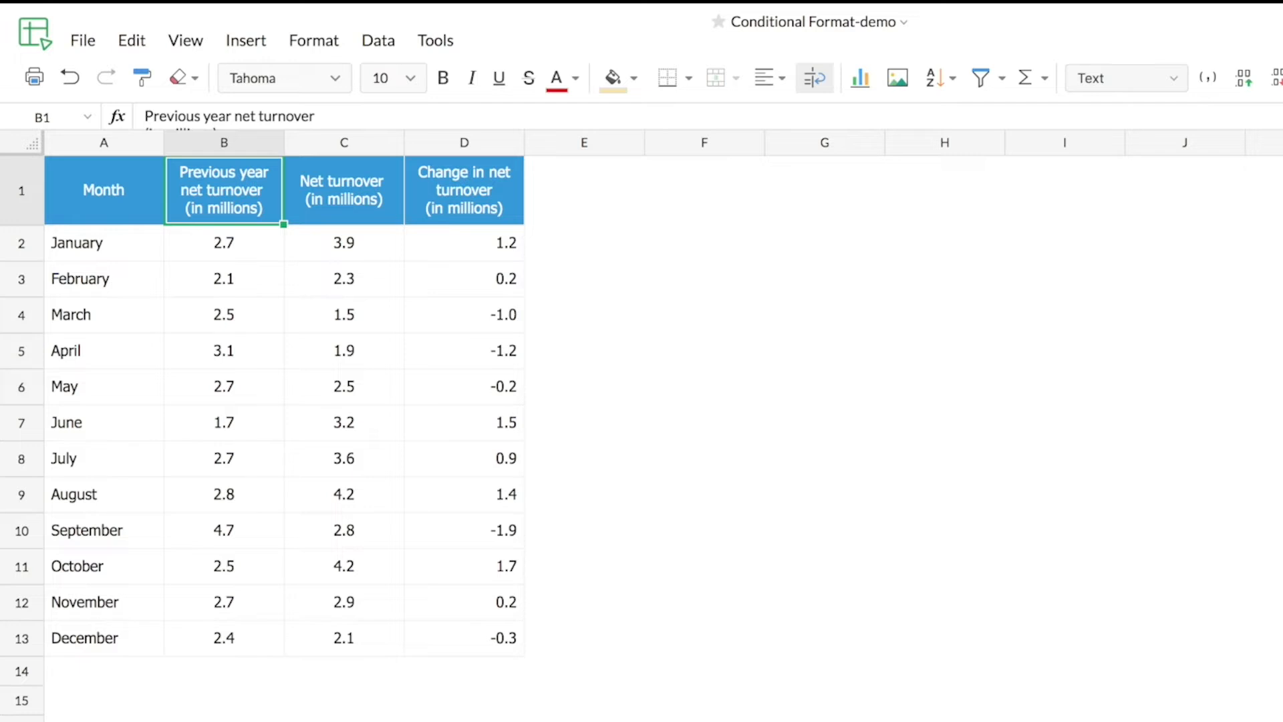
Start a new icon set conditional formatting rule for the change in net turnover values in D2:D13
{"action": "left_click", "coordinate": [344, 191]}
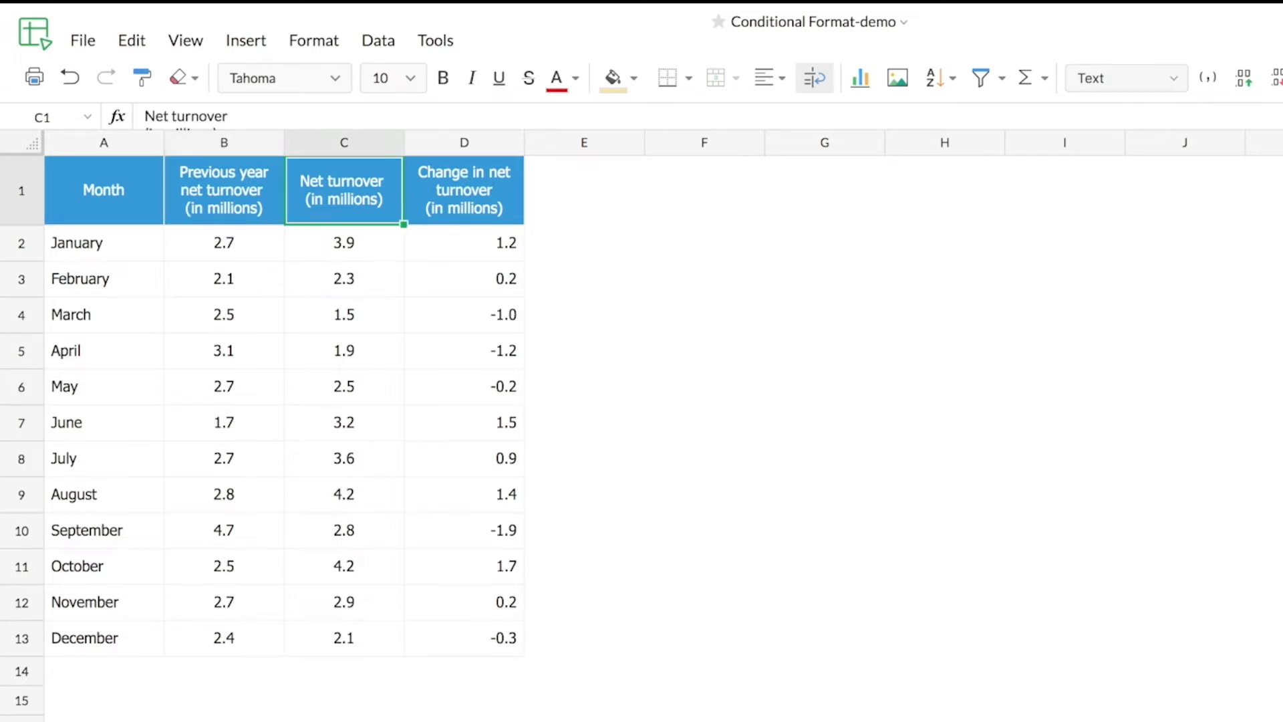
{"action": "left_click", "coordinate": [464, 191]}
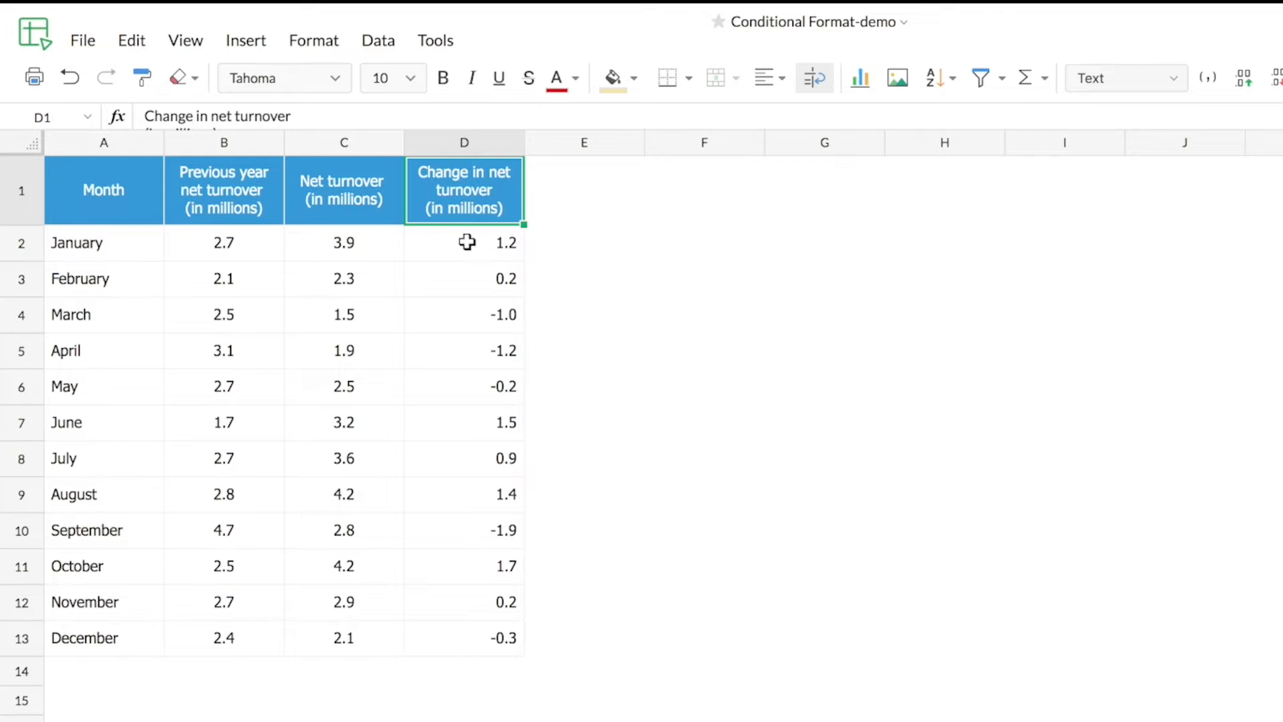
{"action": "left_click_drag", "start_coordinate": [467, 242], "coordinate": [469, 630]}
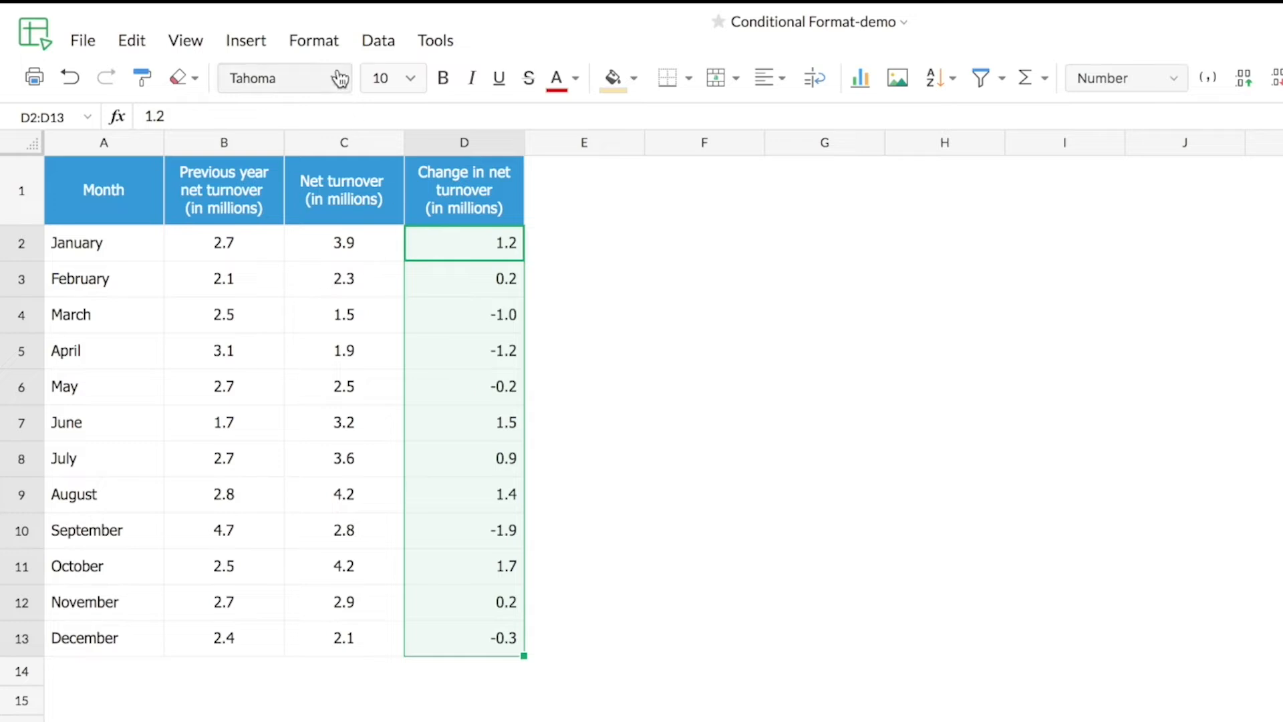
{"action": "left_click", "coordinate": [324, 47]}
{"action": "mouse_move", "coordinate": [385, 115]}
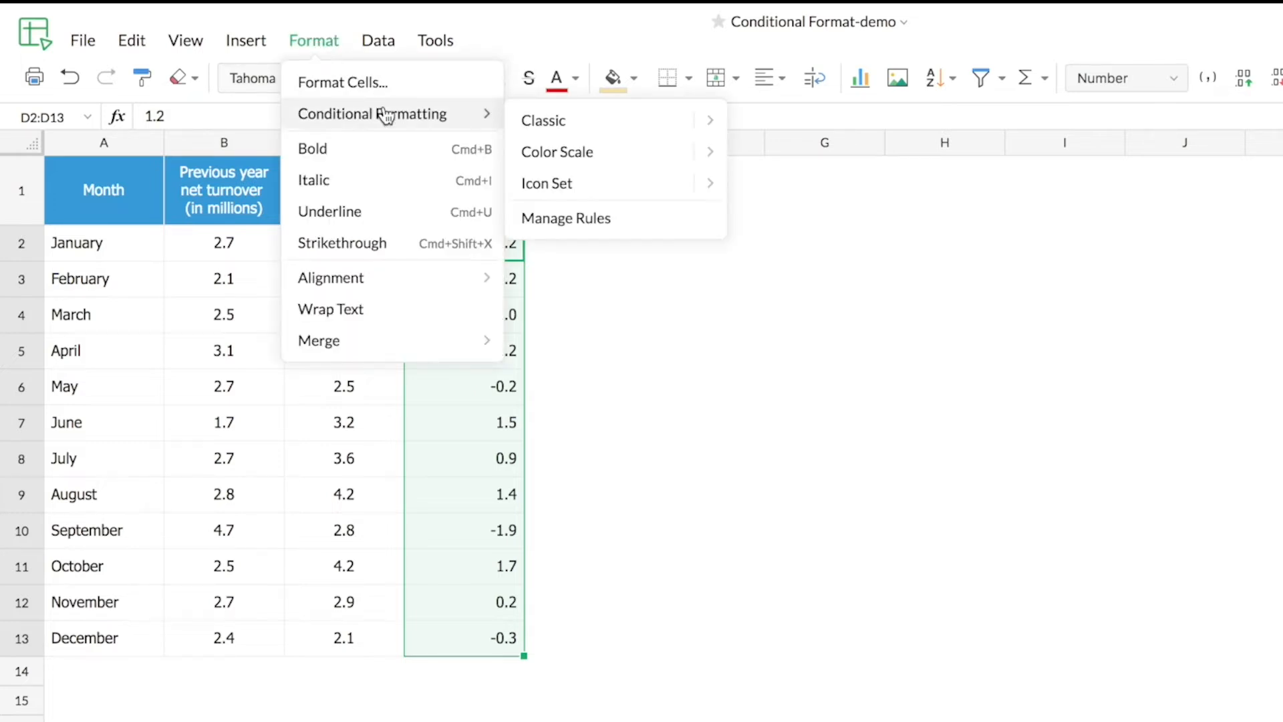
{"action": "mouse_move", "coordinate": [588, 191]}
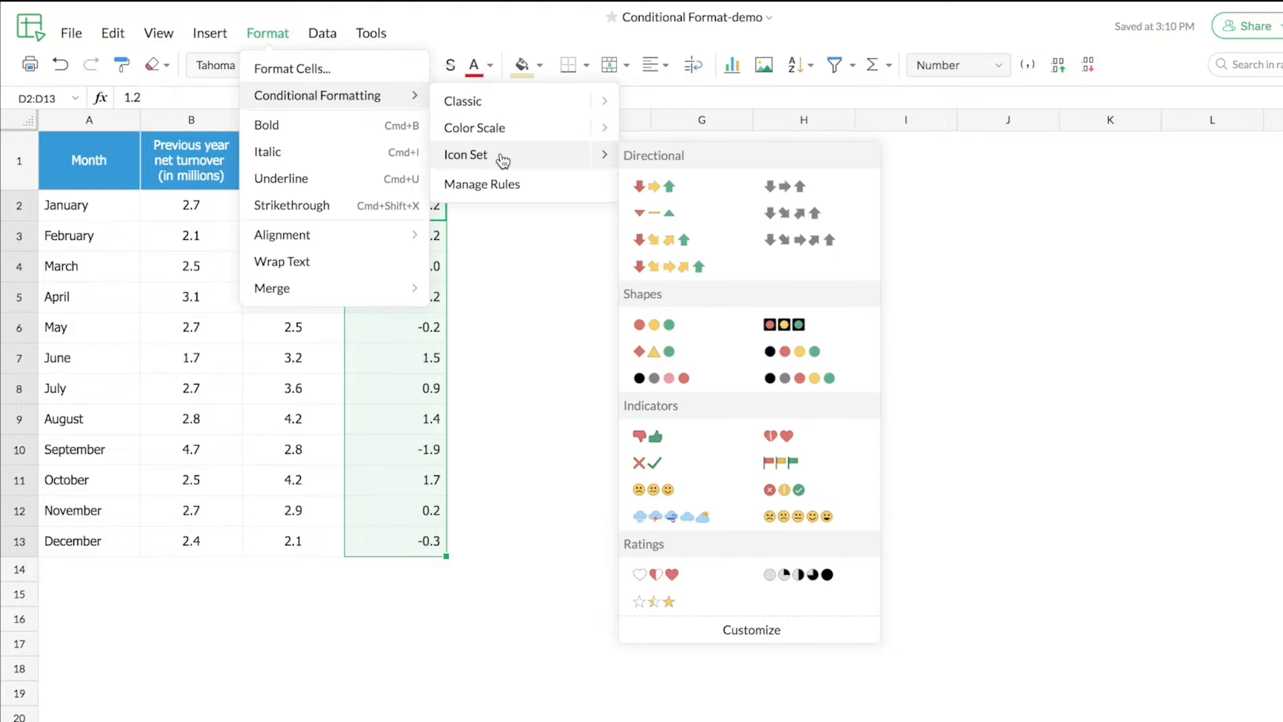
{"action": "left_click", "coordinate": [500, 158]}
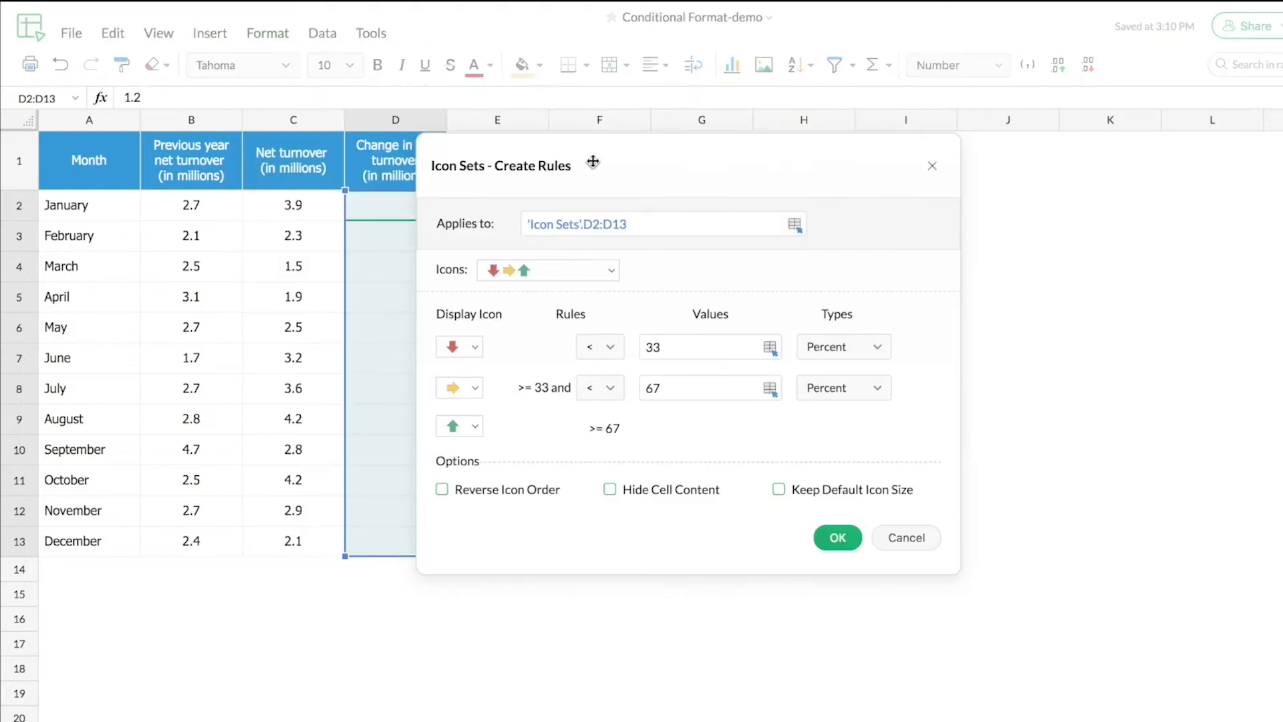
{"action": "left_click_drag", "start_coordinate": [604, 162], "coordinate": [691, 167]}
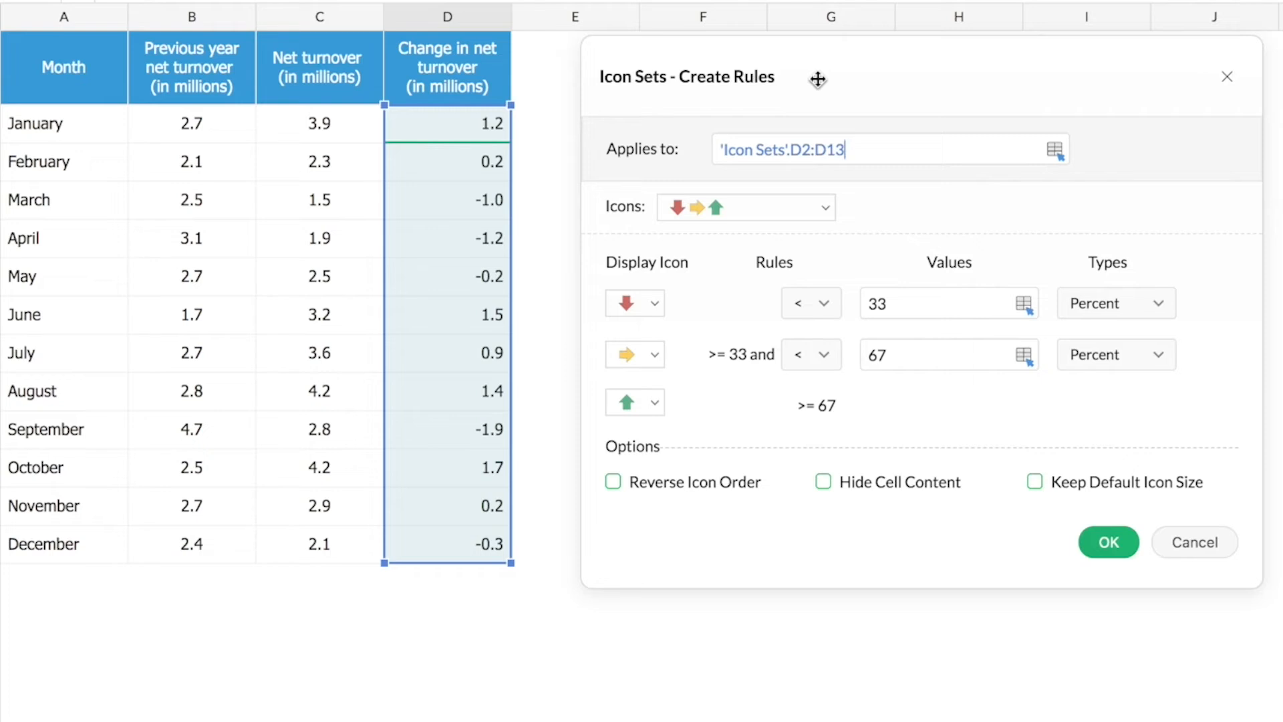
Choose the four coloured directional arrows as the icon set and change all three threshold types to Number
{"action": "left_click", "coordinate": [827, 209]}
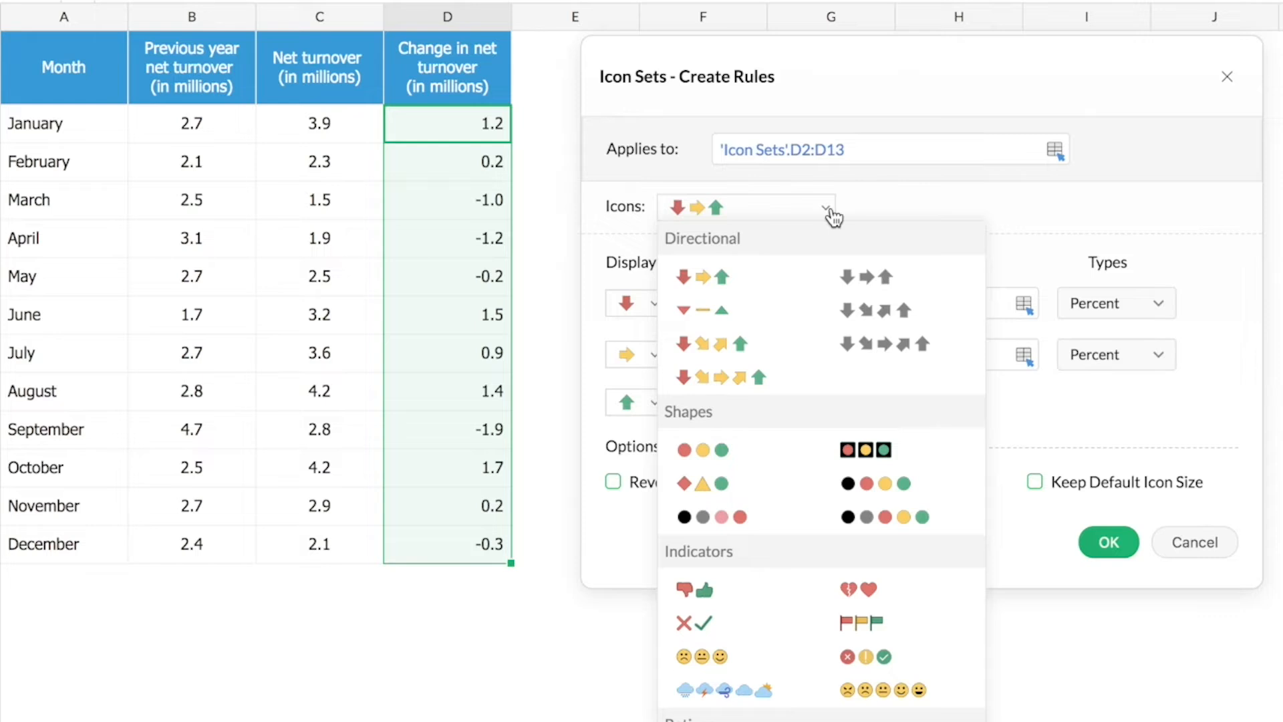
{"action": "left_click", "coordinate": [754, 345]}
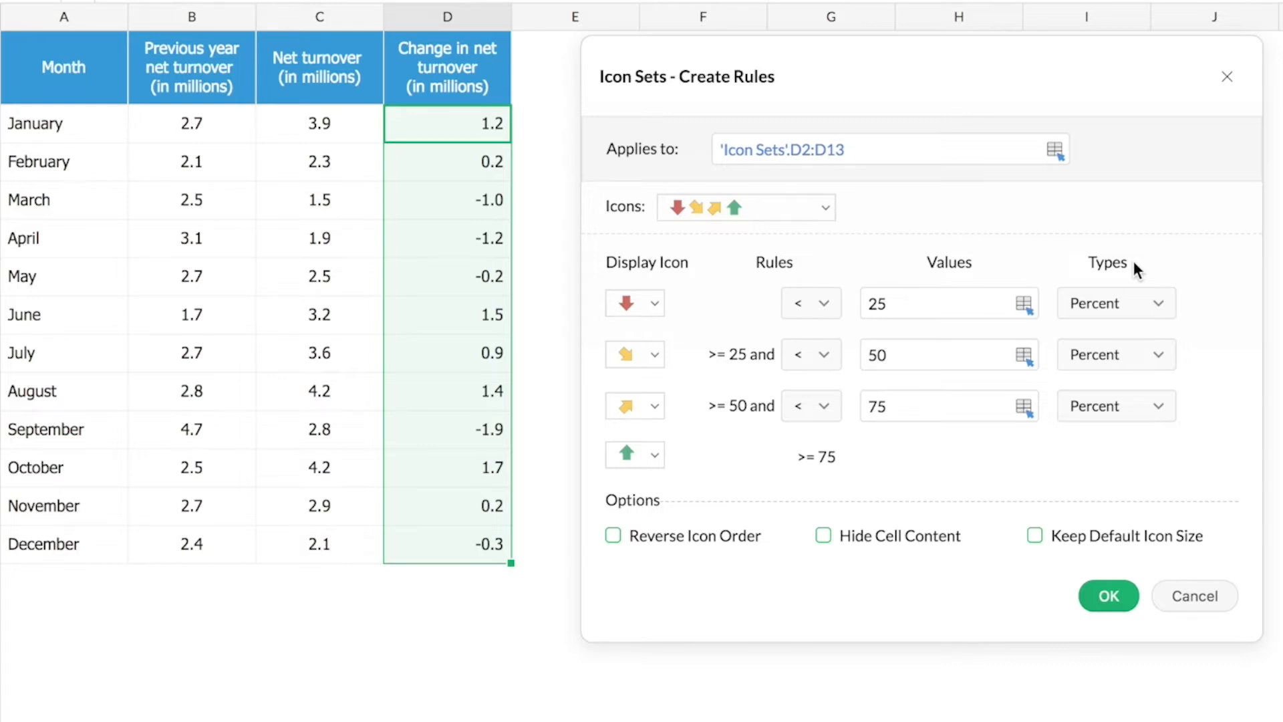
{"action": "left_click", "coordinate": [1157, 305]}
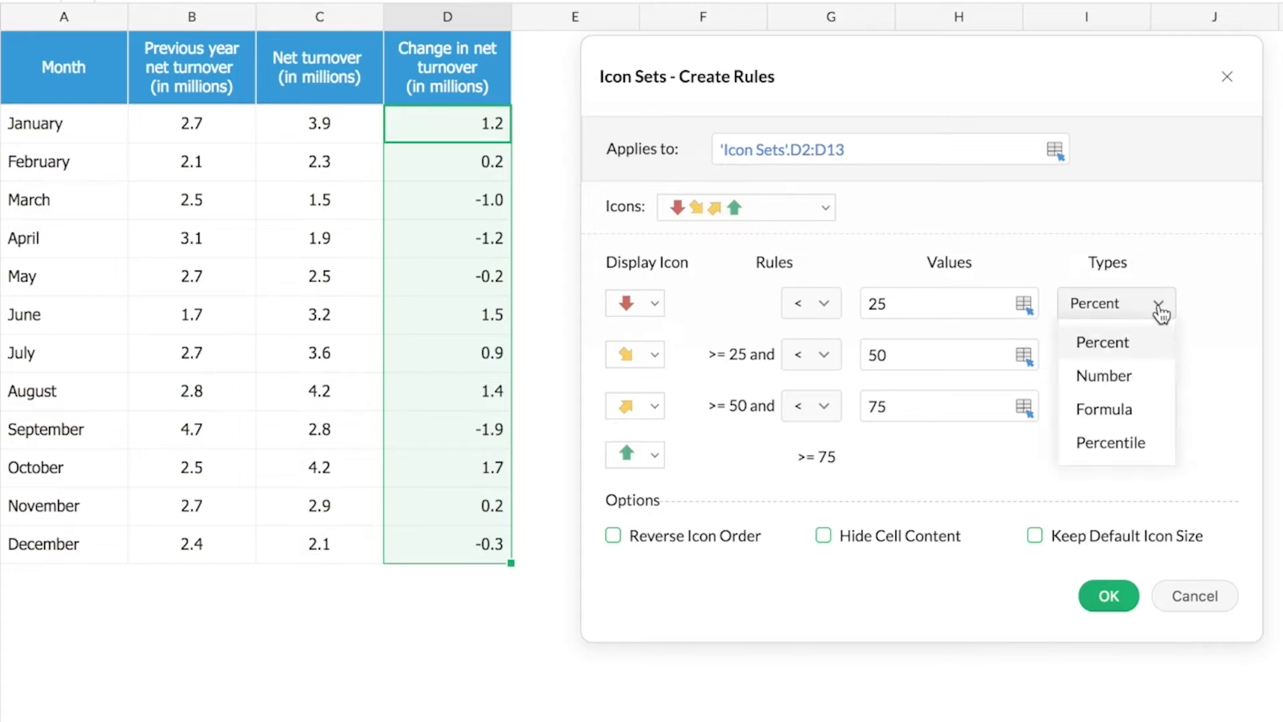
{"action": "left_click", "coordinate": [1143, 378]}
{"action": "left_click", "coordinate": [1154, 358]}
{"action": "left_click", "coordinate": [1143, 428]}
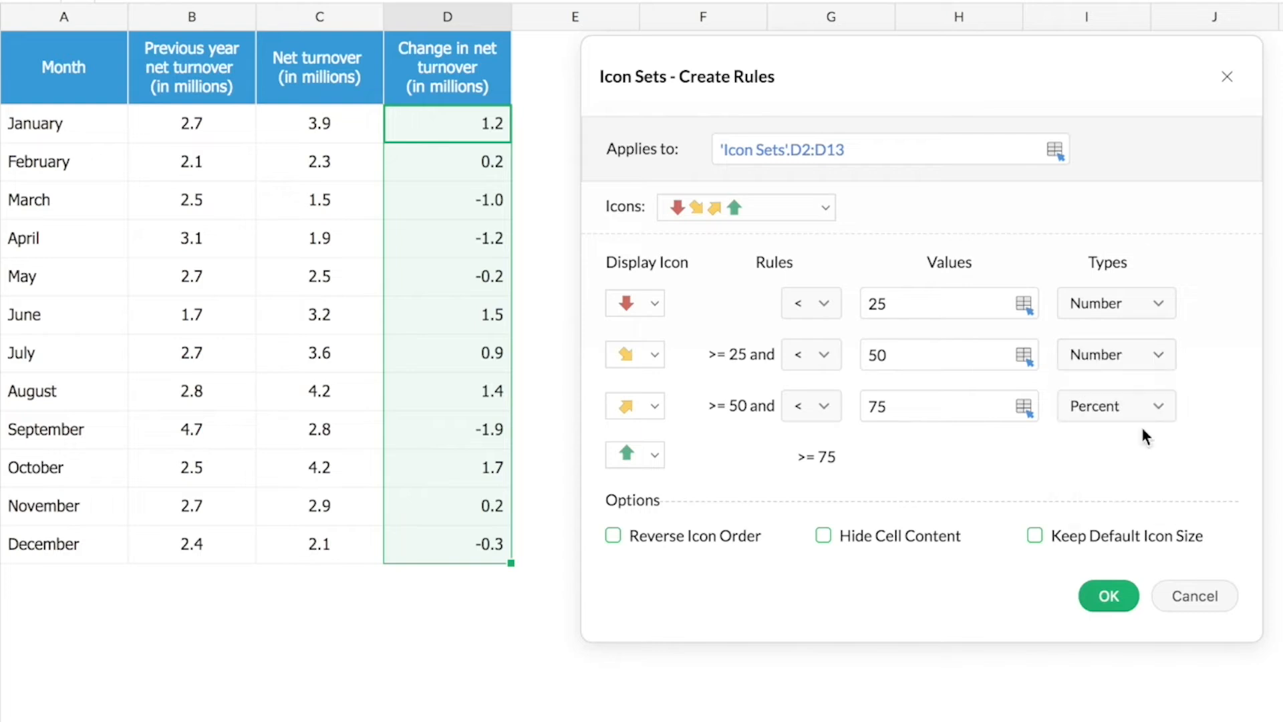
{"action": "left_click", "coordinate": [1143, 418]}
{"action": "left_click", "coordinate": [1151, 481]}
Set the upper limits of the first three icon rules to -1, 0 and 1, keeping the less-than operator
{"action": "left_click", "coordinate": [829, 306]}
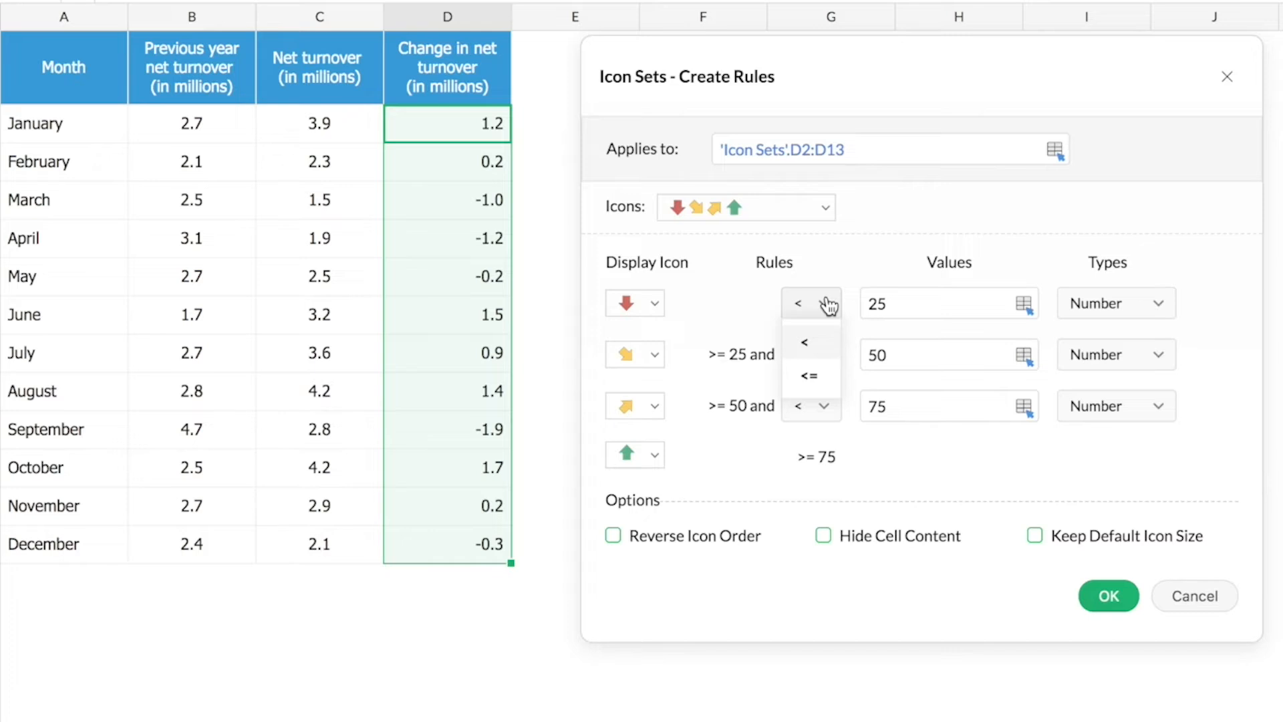
{"action": "left_click", "coordinate": [828, 306]}
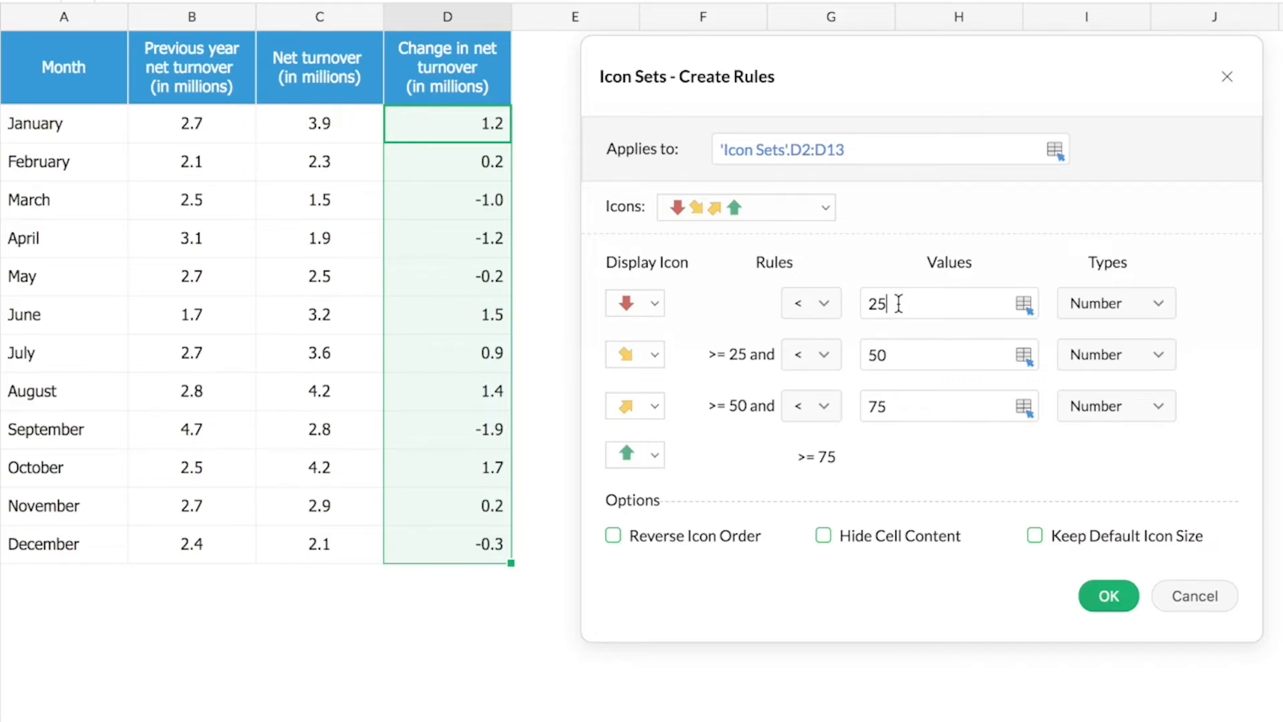
{"action": "key", "text": "BackSpace"}
{"action": "key", "text": "BackSpace"}
{"action": "type", "text": "-1"}
{"action": "left_click", "coordinate": [899, 355]}
{"action": "key", "text": "BackSpace"}
{"action": "key", "text": "BackSpace"}
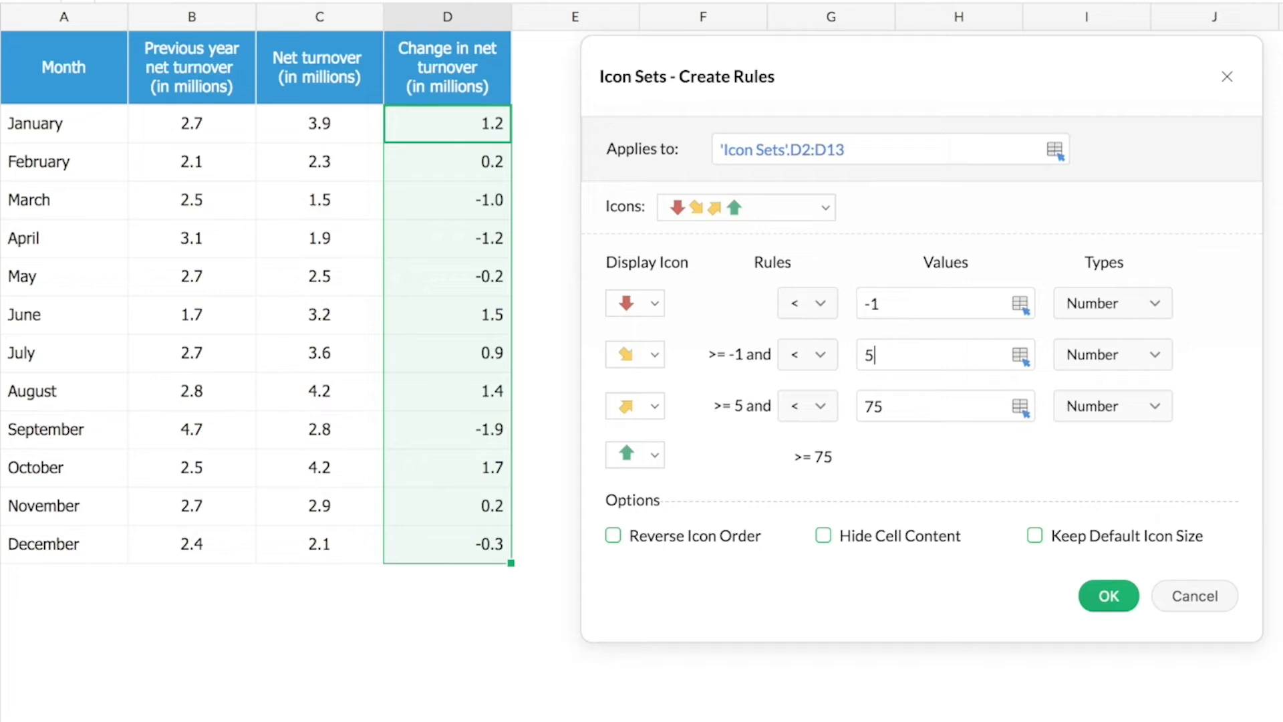
{"action": "type", "text": "0"}
{"action": "key", "text": "BackSpace"}
{"action": "key", "text": "BackSpace"}
{"action": "type", "text": "1"}
{"action": "left_click_drag", "start_coordinate": [805, 460], "coordinate": [828, 459]}
Enable hiding of the cell content and apply the icon set rule to the range
{"action": "left_click", "coordinate": [826, 538]}
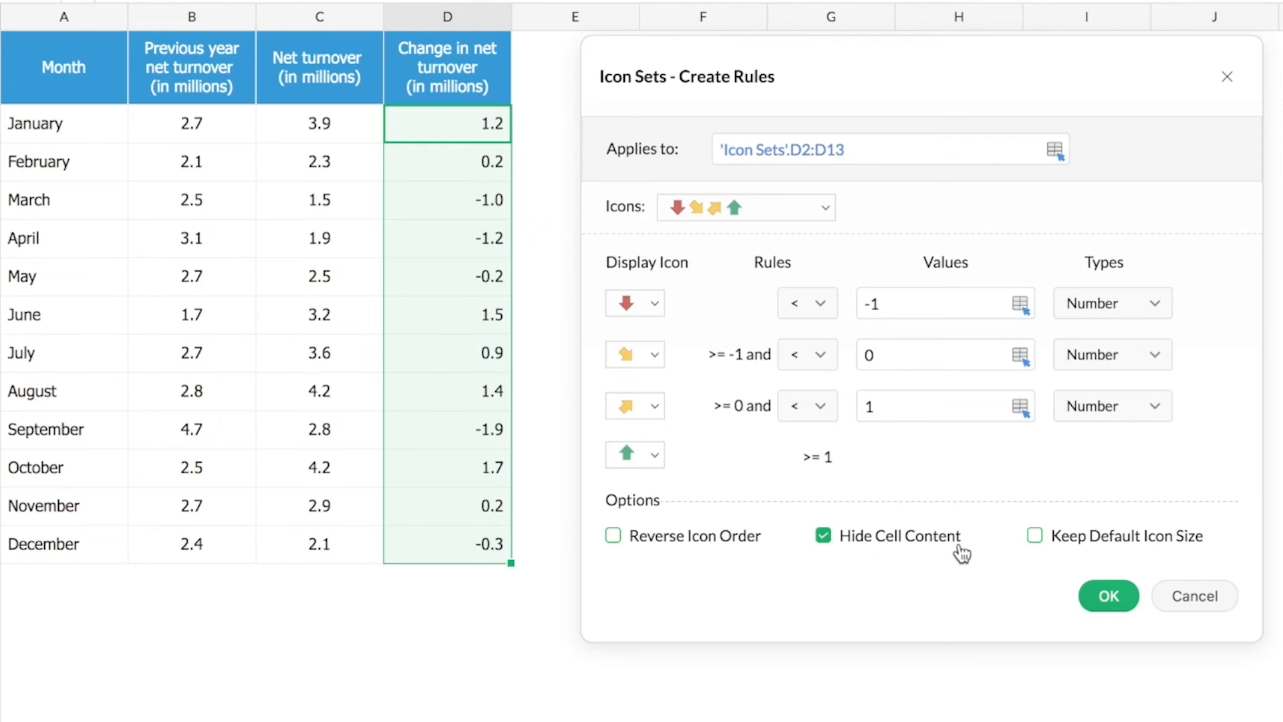
{"action": "left_click", "coordinate": [1108, 597]}
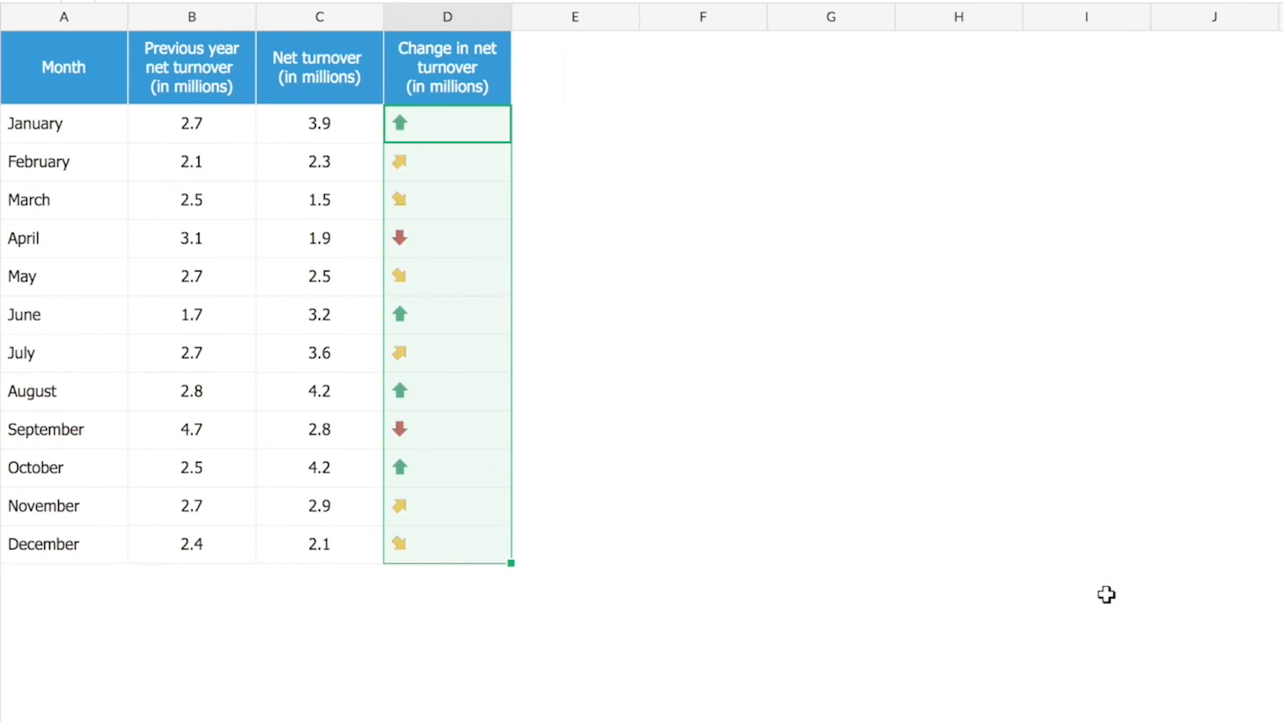
{"action": "left_click", "coordinate": [627, 443]}
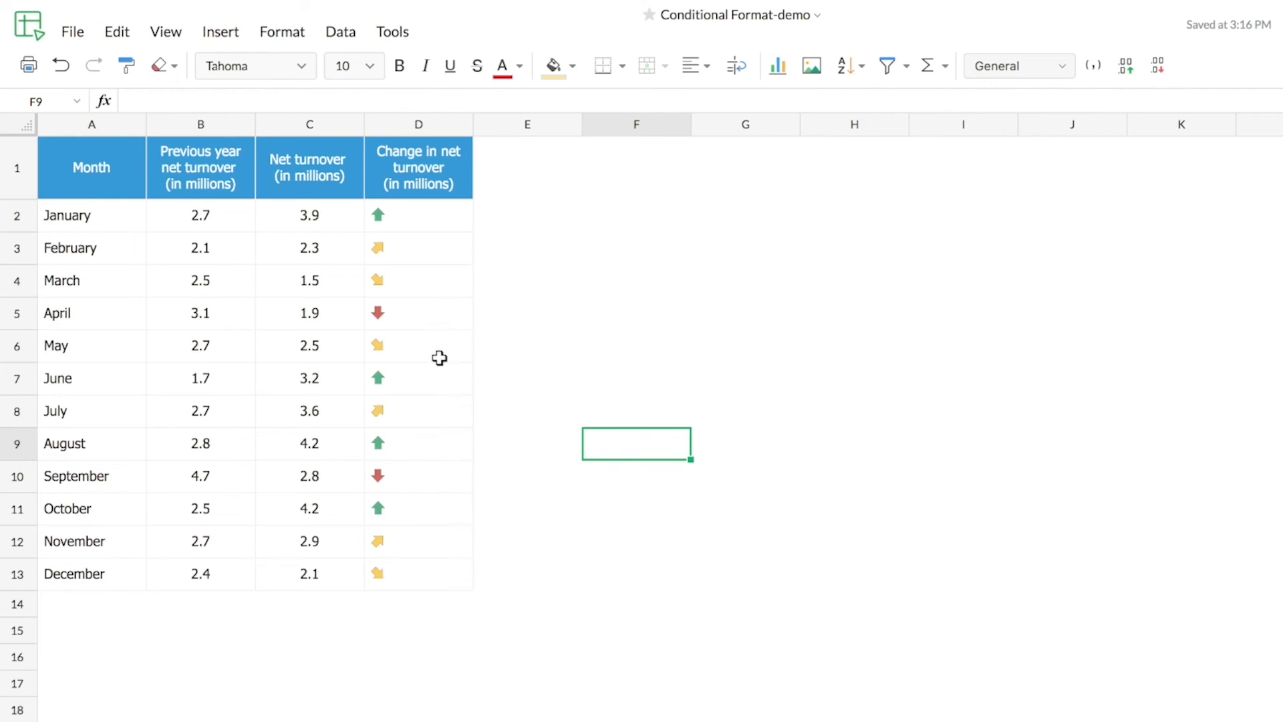
Edit the existing icon set rule for D2:D13 so that the cell content is no longer hidden
{"action": "left_click", "coordinate": [286, 35]}
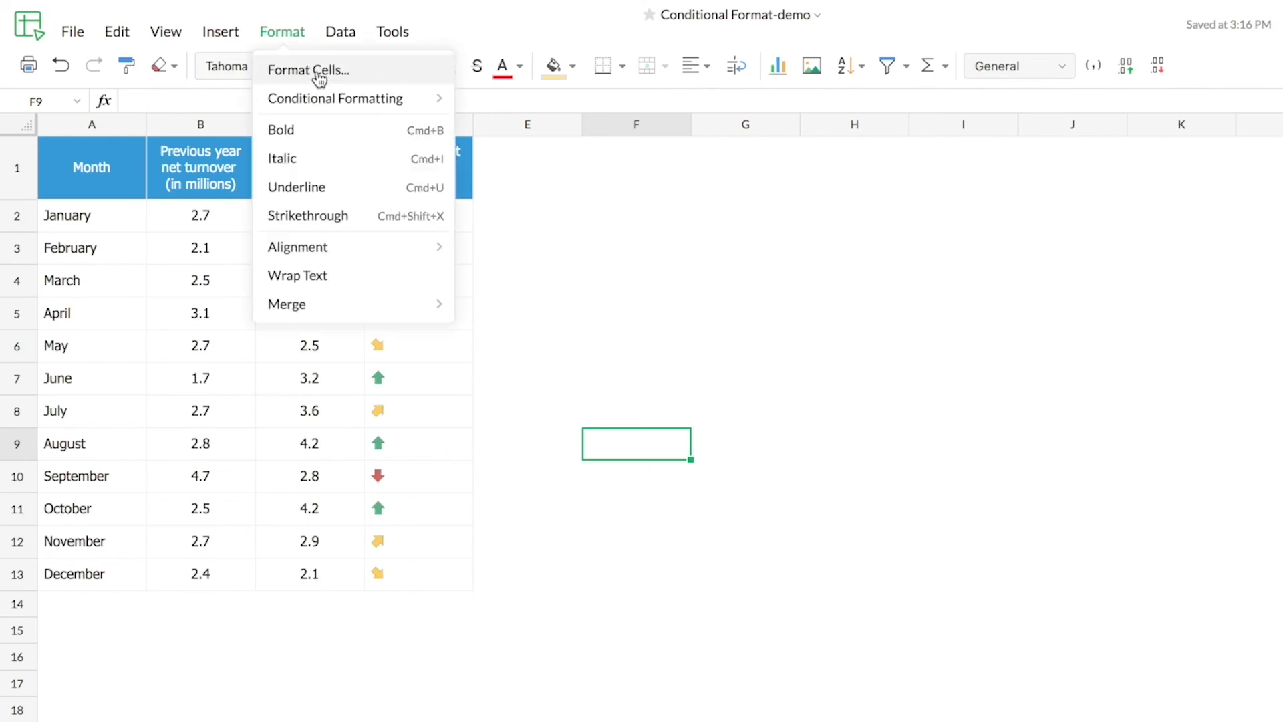
{"action": "mouse_move", "coordinate": [332, 100]}
{"action": "left_click", "coordinate": [498, 193]}
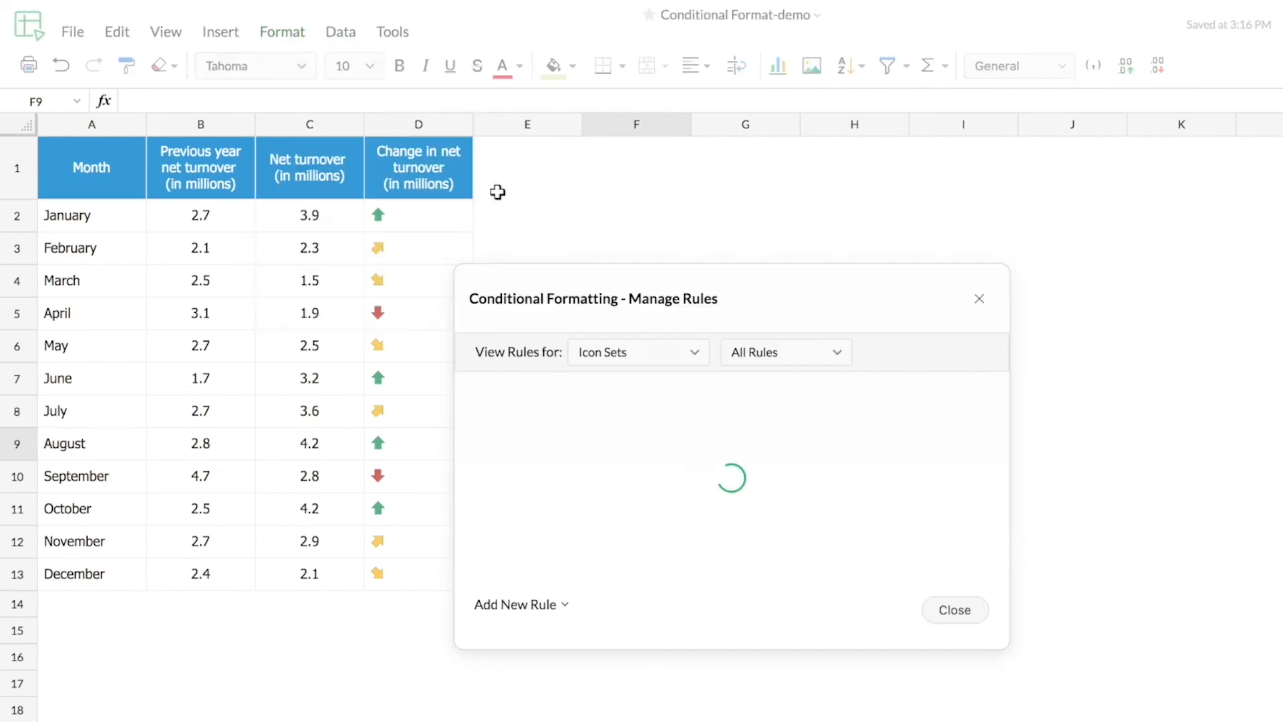
{"action": "left_click", "coordinate": [791, 406]}
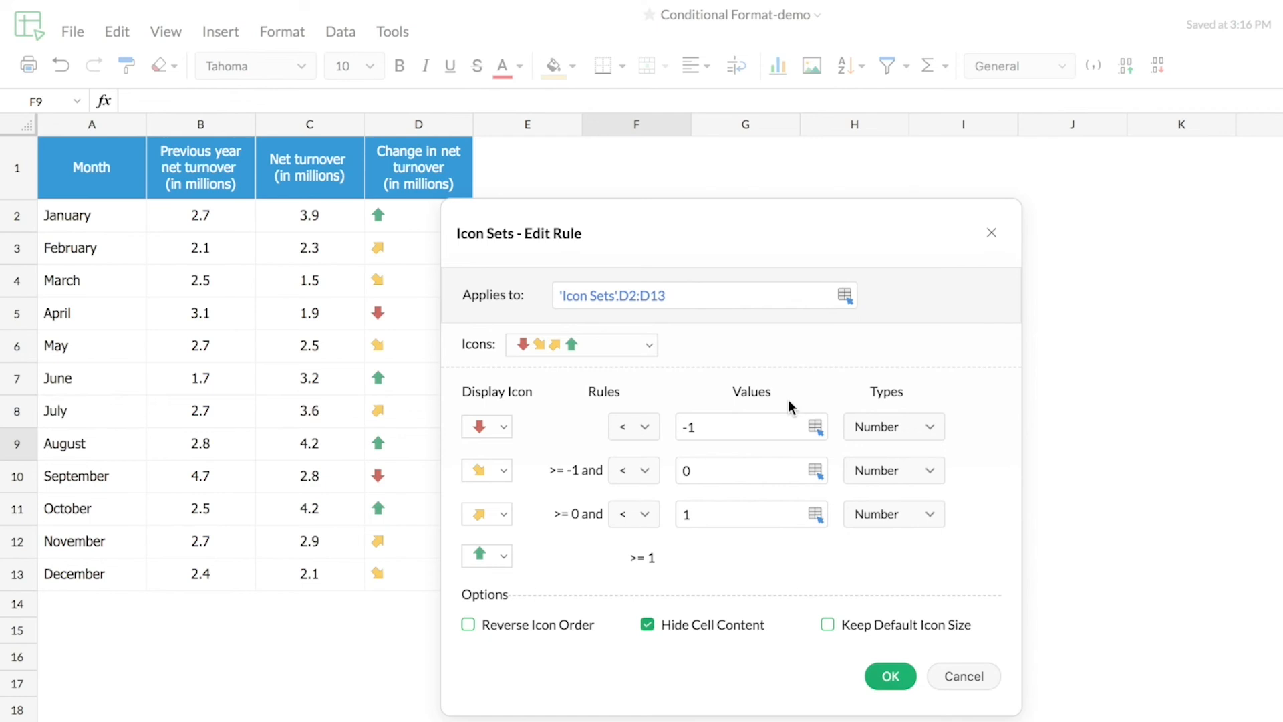
{"action": "left_click", "coordinate": [647, 624]}
{"action": "left_click", "coordinate": [889, 677]}
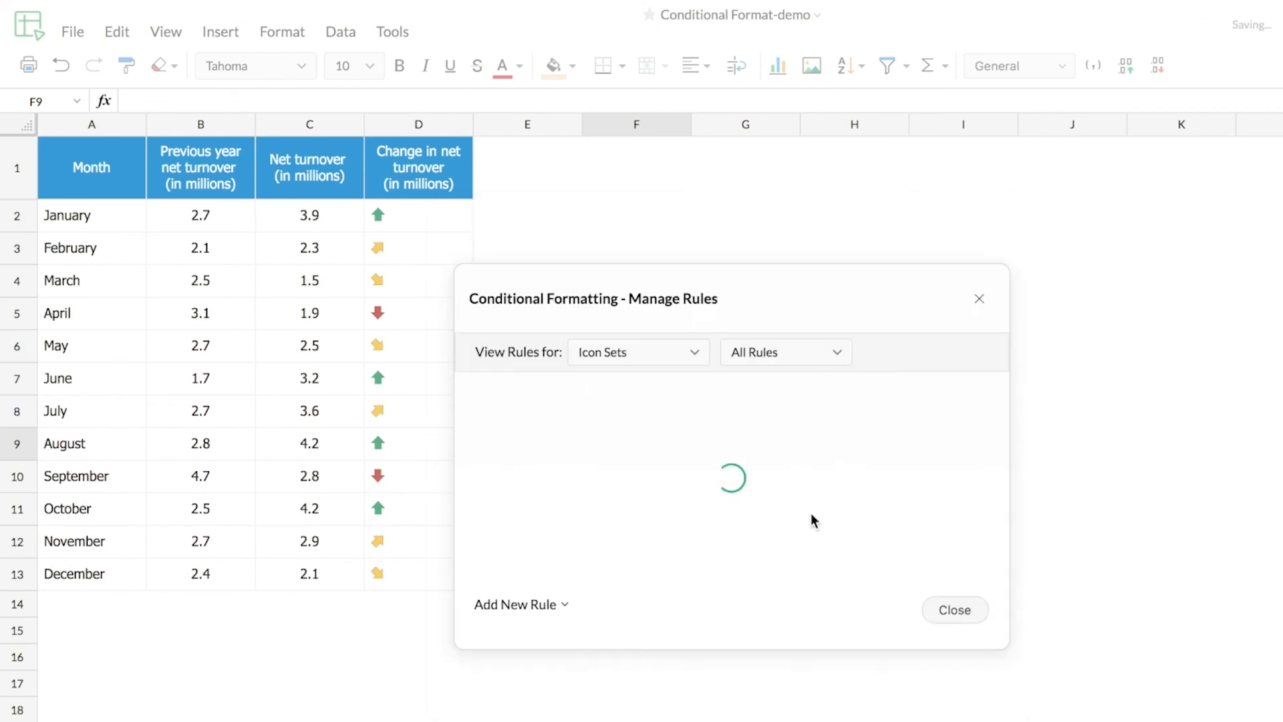
{"action": "left_click_drag", "start_coordinate": [752, 290], "coordinate": [868, 187]}
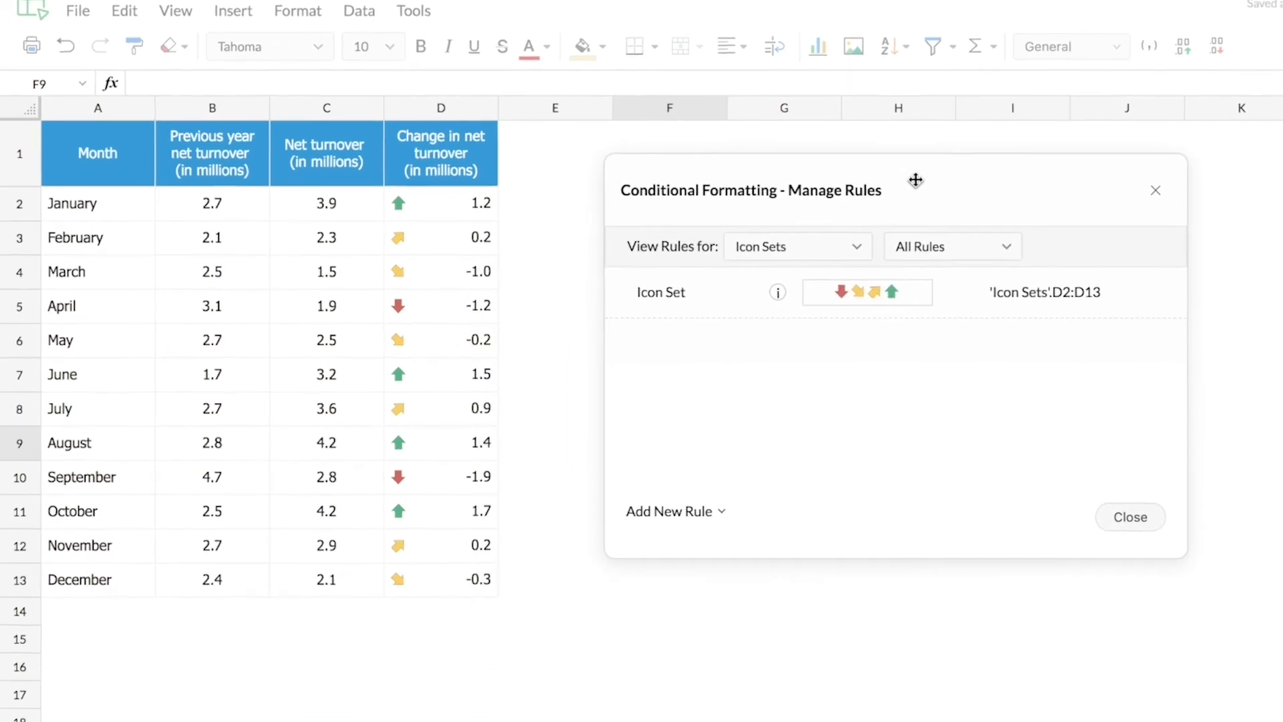
Compare the icons with the turnover changes for January, April, March and February, and close the rules manager
{"action": "left_click", "coordinate": [482, 193]}
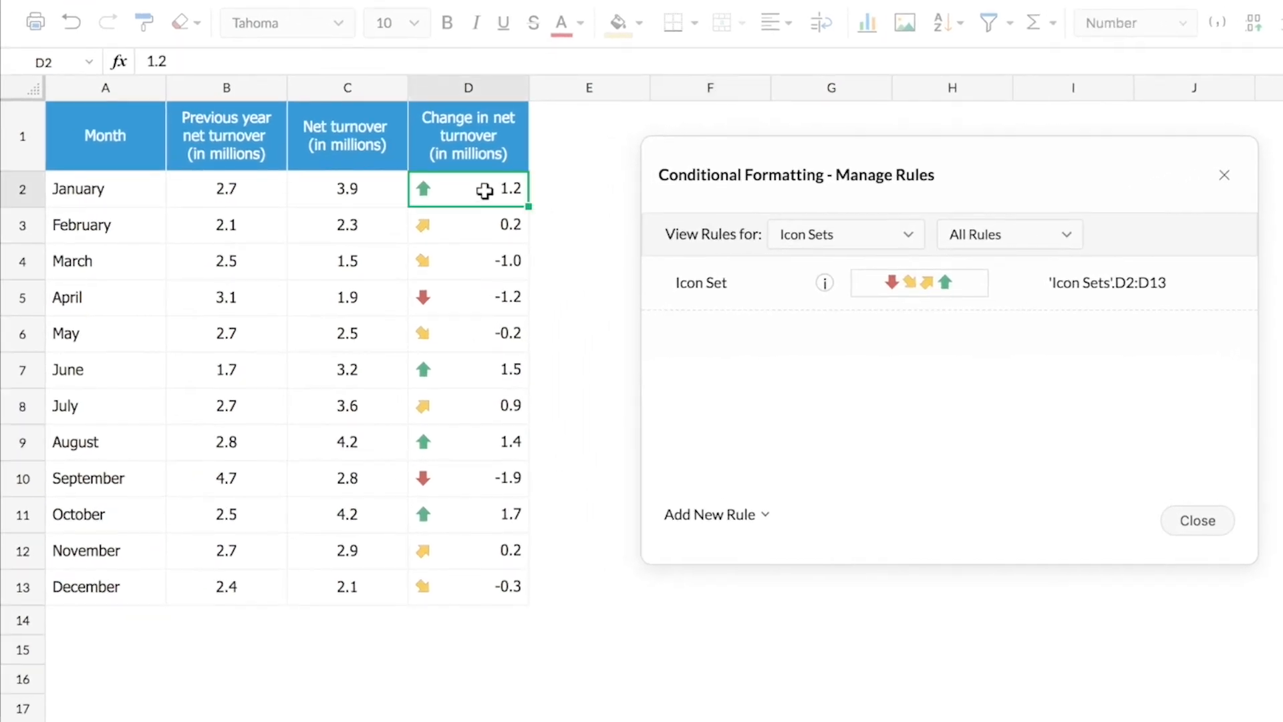
{"action": "key", "text": "Down"}
{"action": "key", "text": "Up"}
{"action": "left_click", "coordinate": [474, 299]}
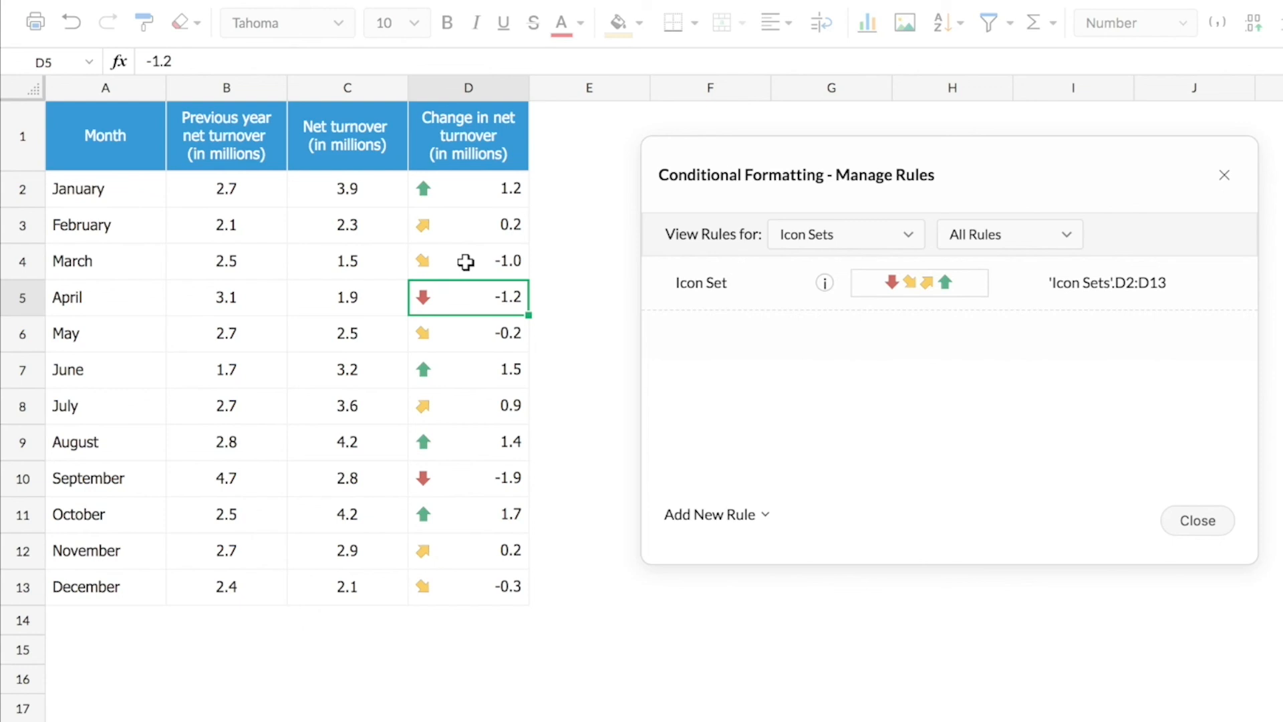
{"action": "left_click", "coordinate": [465, 262]}
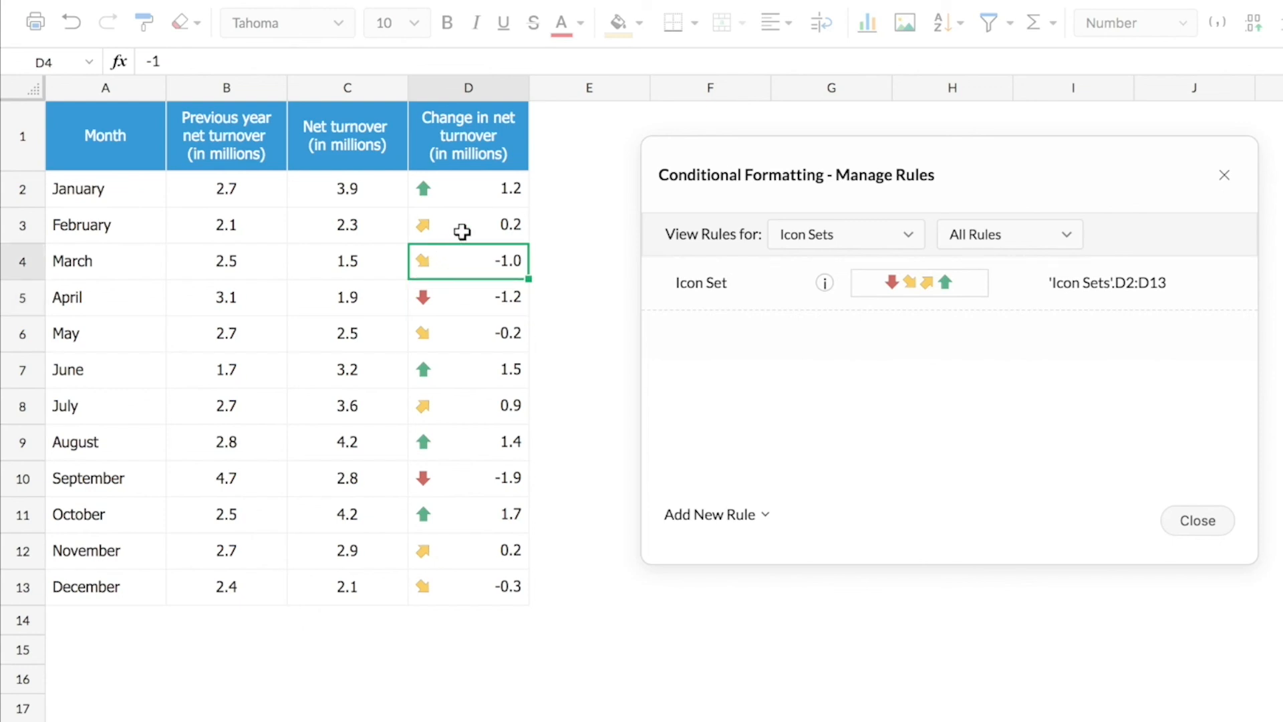
{"action": "left_click", "coordinate": [463, 232]}
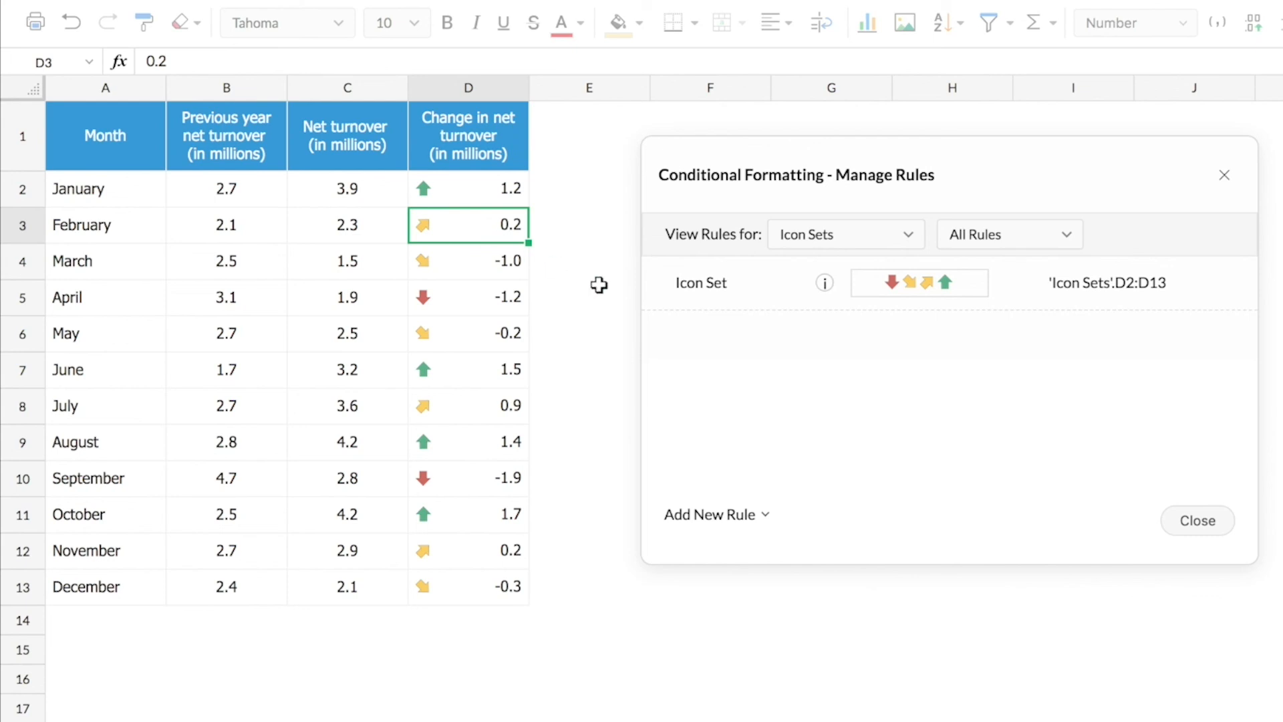
{"action": "mouse_move", "coordinate": [825, 285]}
{"action": "left_click", "coordinate": [1203, 521]}
{"action": "left_click", "coordinate": [676, 340]}
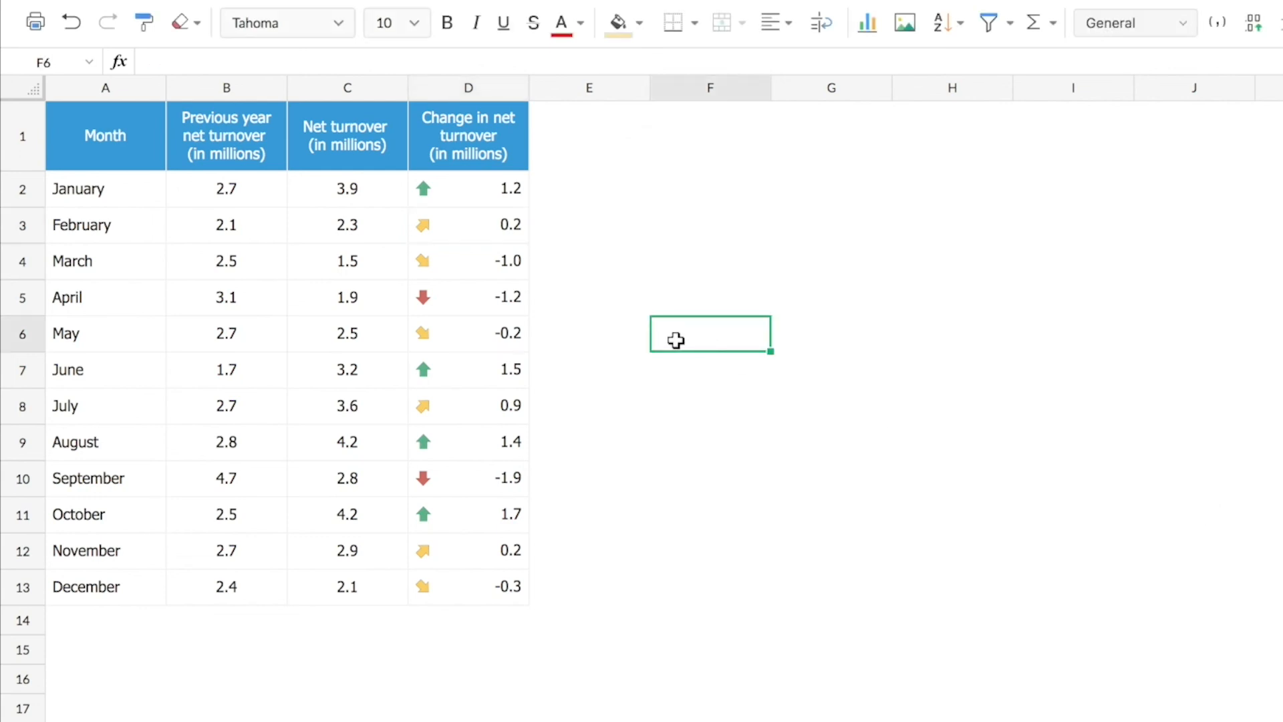